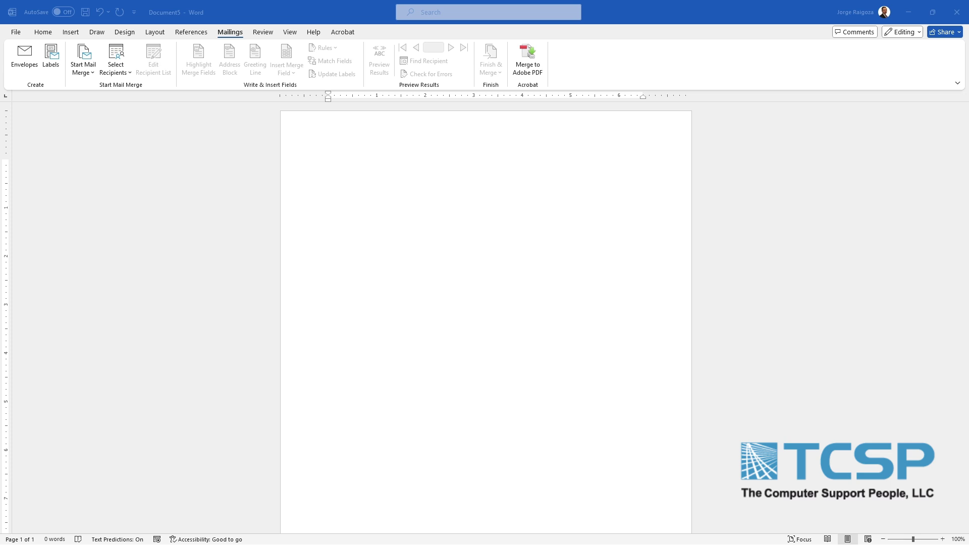
- Paste the company's three-line address (name, PO box, city) into the blank document
{"action": "left_click", "coordinate": [317, 214]}
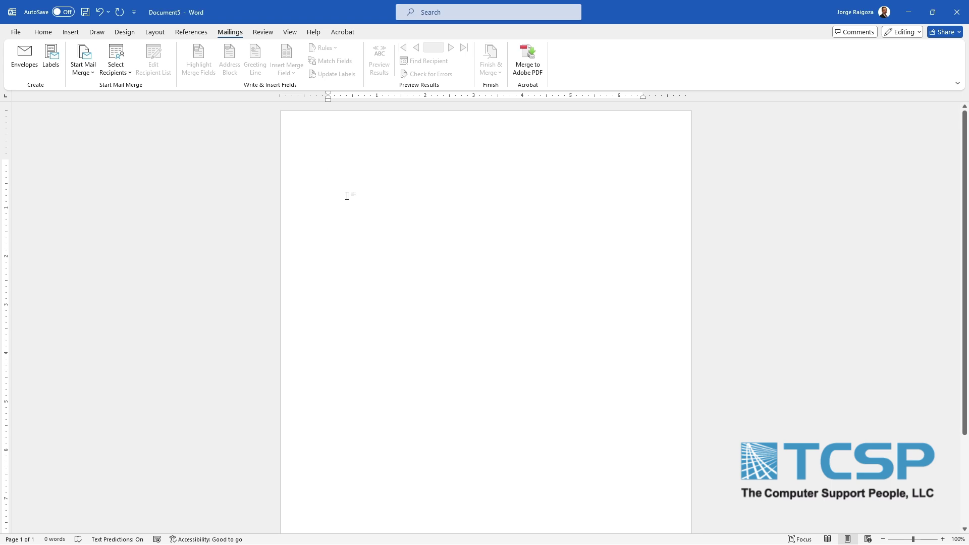
{"action": "type", "text": "The Computer Support People, LLC PO Box 17186 Stamford, CT 06907"}
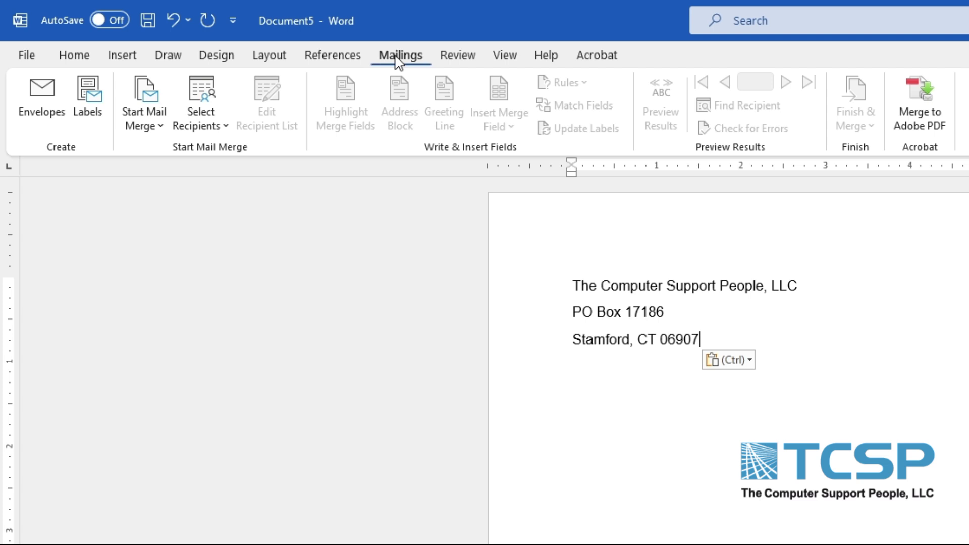
- From Envelopes and Labels, open Label Options and expand the Label vendors list to Avery US Letter
{"action": "left_click", "coordinate": [84, 101]}
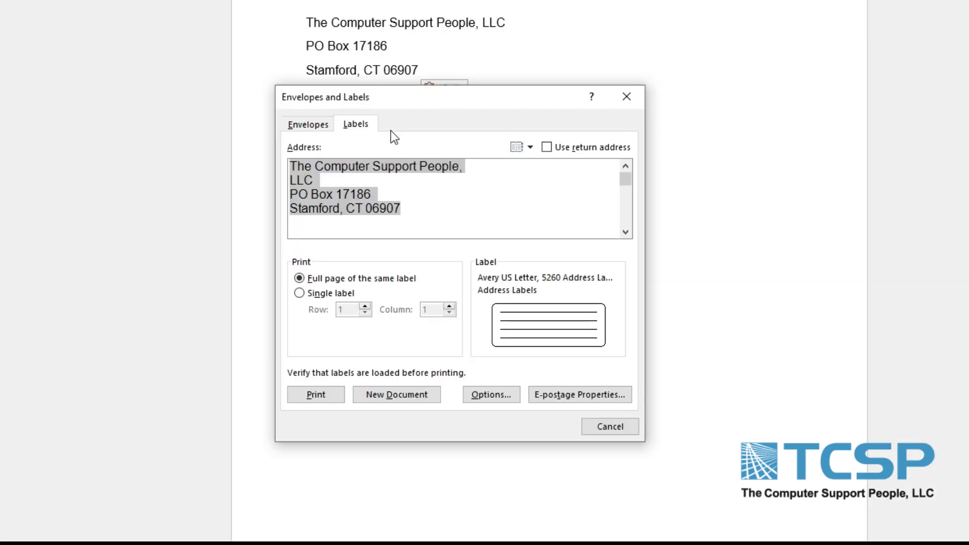
{"action": "left_click_drag", "start_coordinate": [375, 91], "coordinate": [398, 105]}
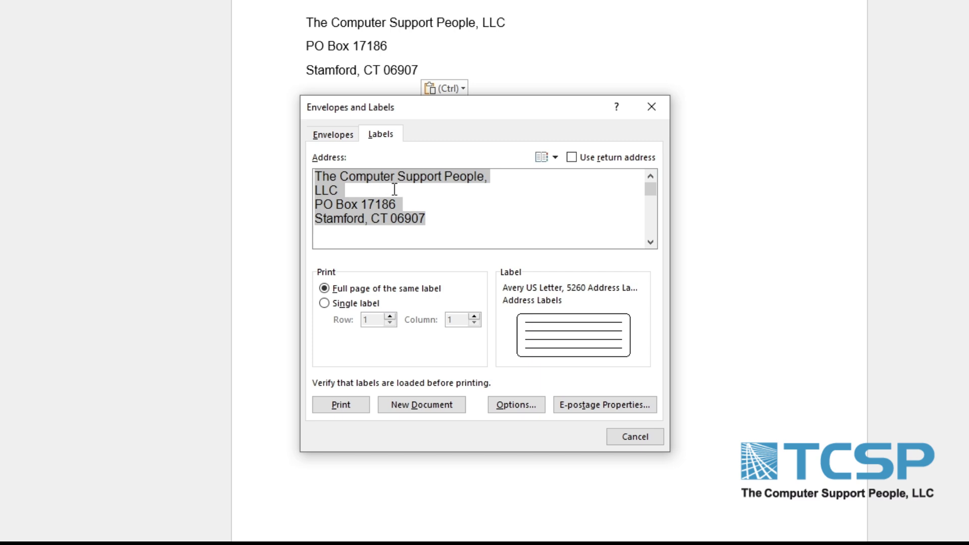
{"action": "left_click", "coordinate": [518, 401]}
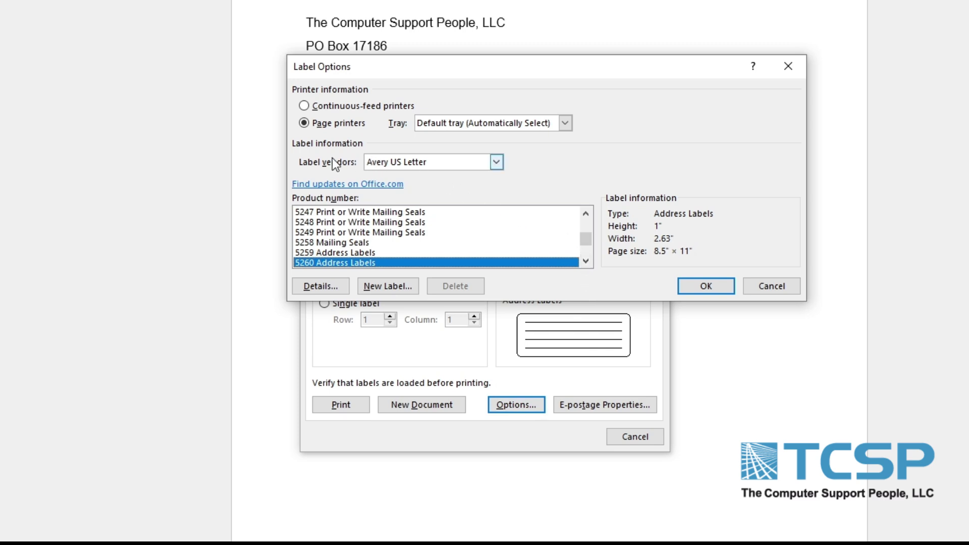
{"action": "left_click", "coordinate": [384, 162]}
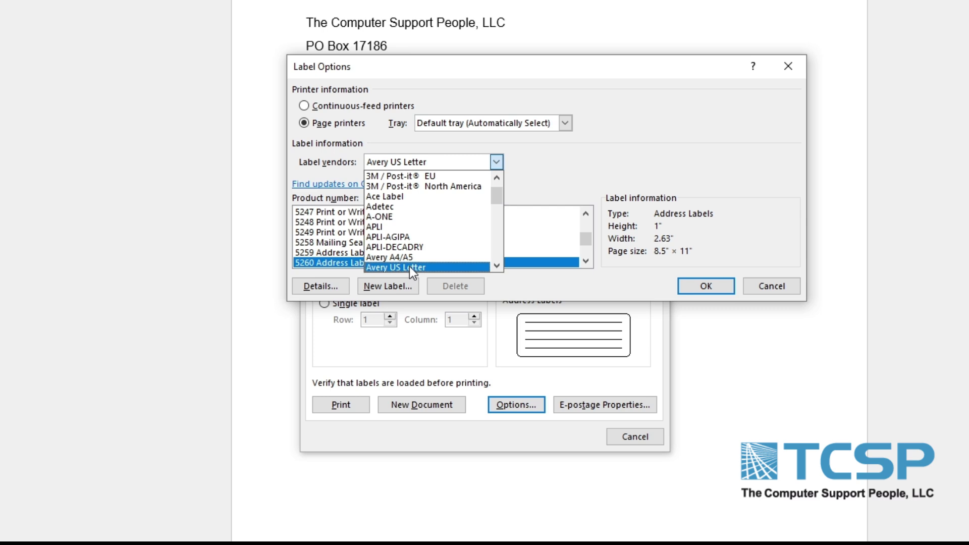
- Keep Avery US Letter as vendor and select product 5260 Address Labels, 1" by 2.63"
{"action": "left_click", "coordinate": [522, 275]}
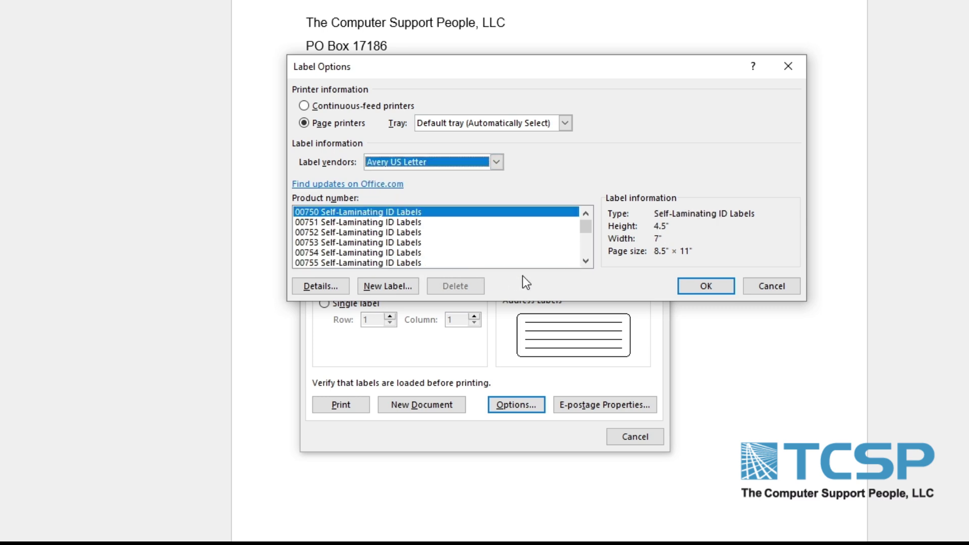
{"action": "left_click", "coordinate": [323, 232]}
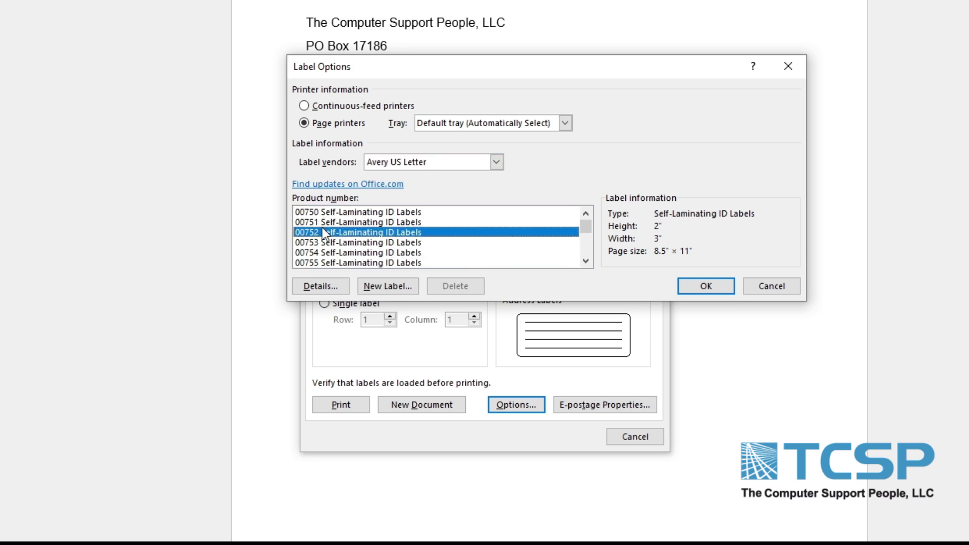
{"action": "scroll", "coordinate": [336, 226], "scroll_direction": "down", "scroll_amount": 4}
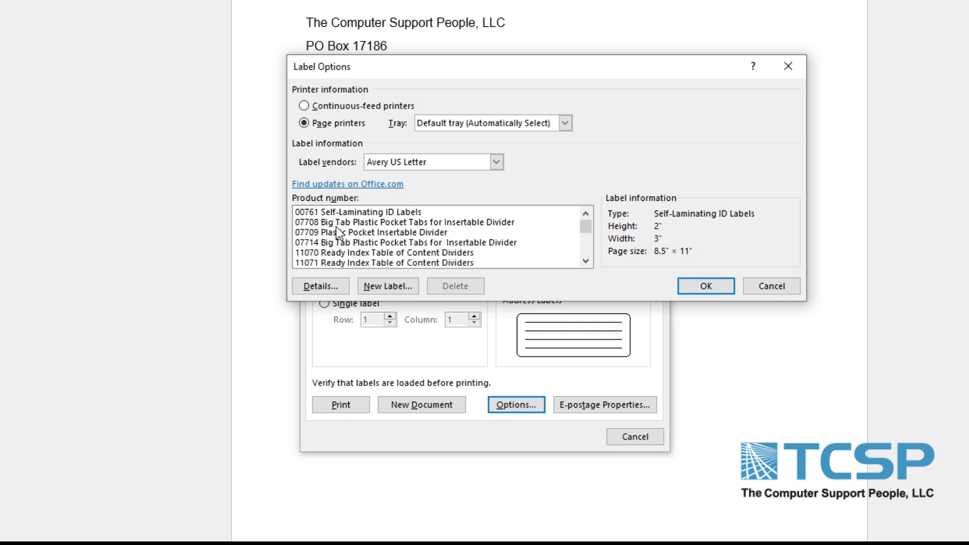
{"action": "left_click", "coordinate": [334, 252]}
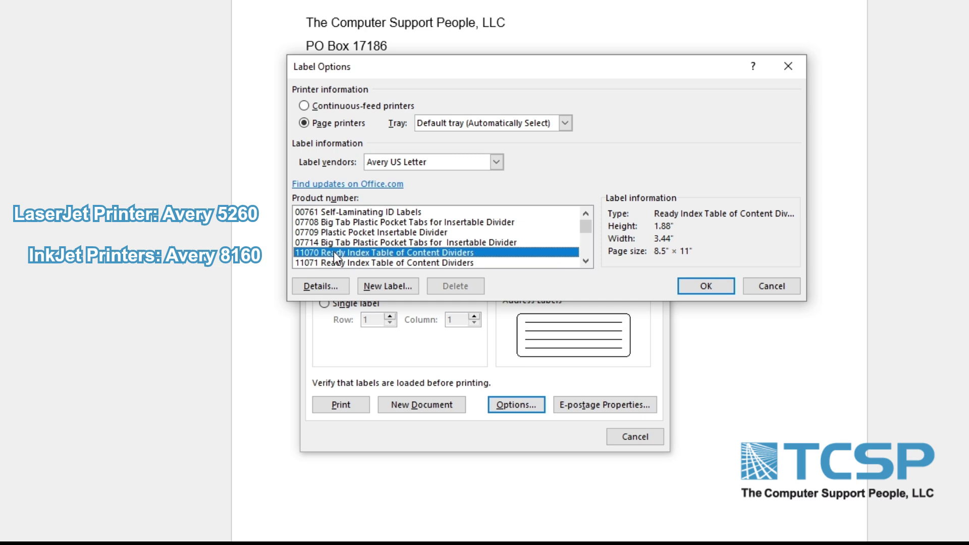
{"action": "type", "text": "5260 Address Labels"}
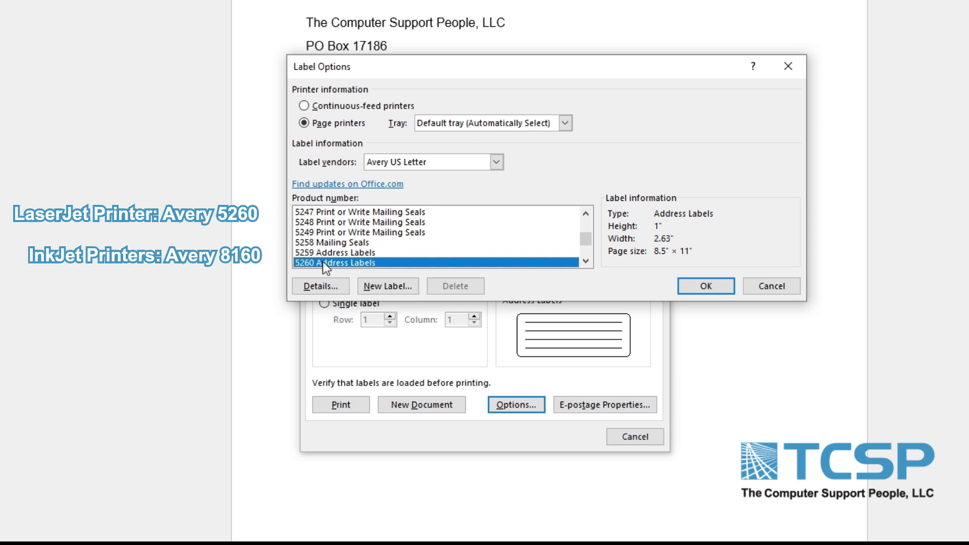
{"action": "type", "text": "8160"}
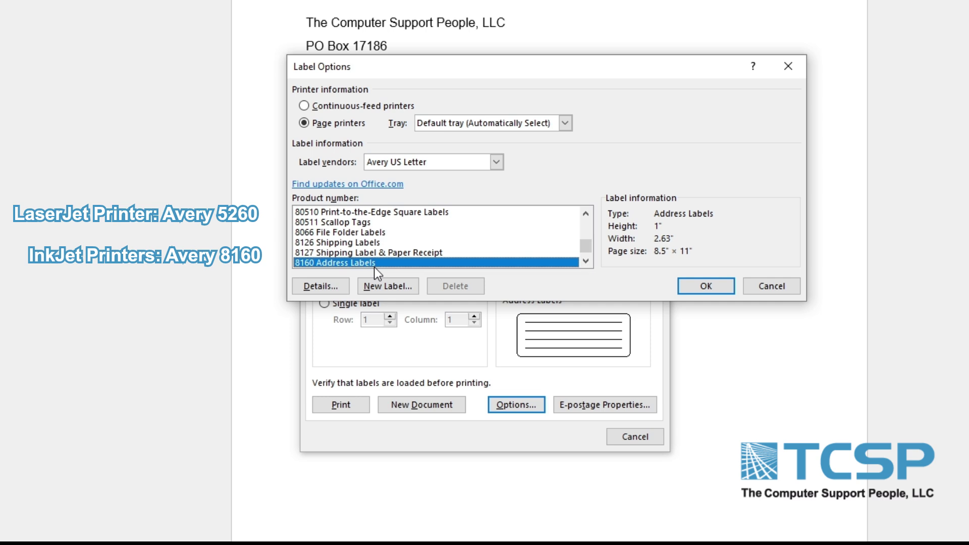
{"action": "type", "text": "5260"}
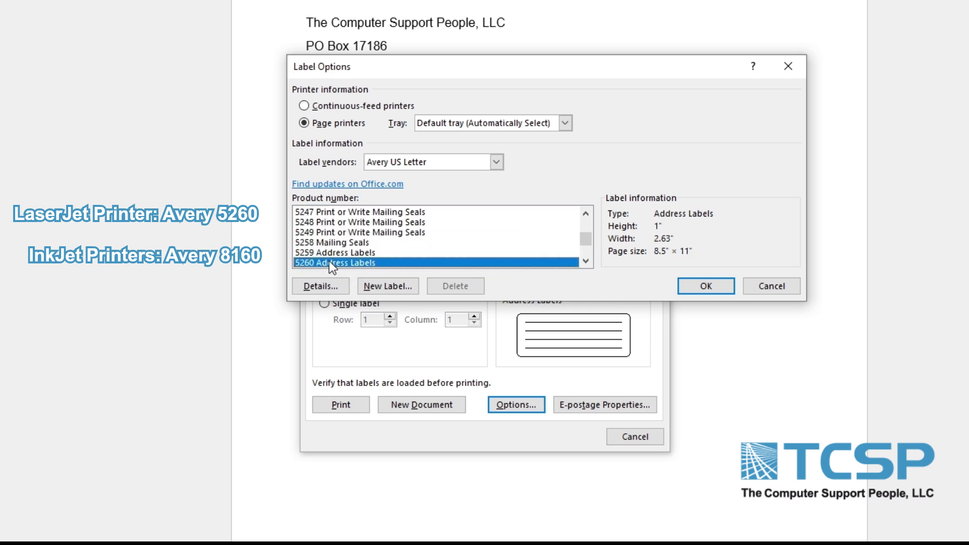
- Confirm 5260 Address Labels as the label type in Label Options
{"action": "left_click", "coordinate": [705, 291]}
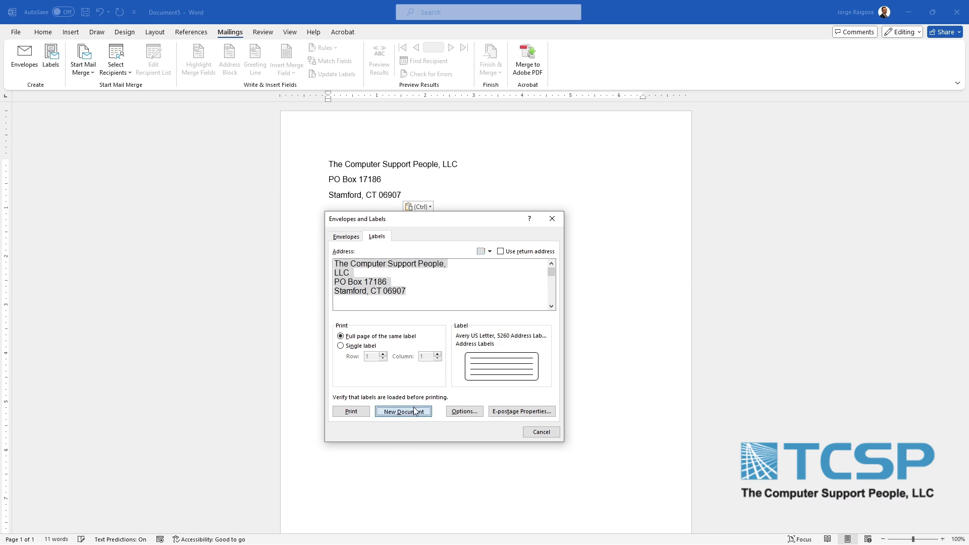
- Generate the full 3-across label sheet as new document Labels7 and check it
{"action": "left_click", "coordinate": [413, 411]}
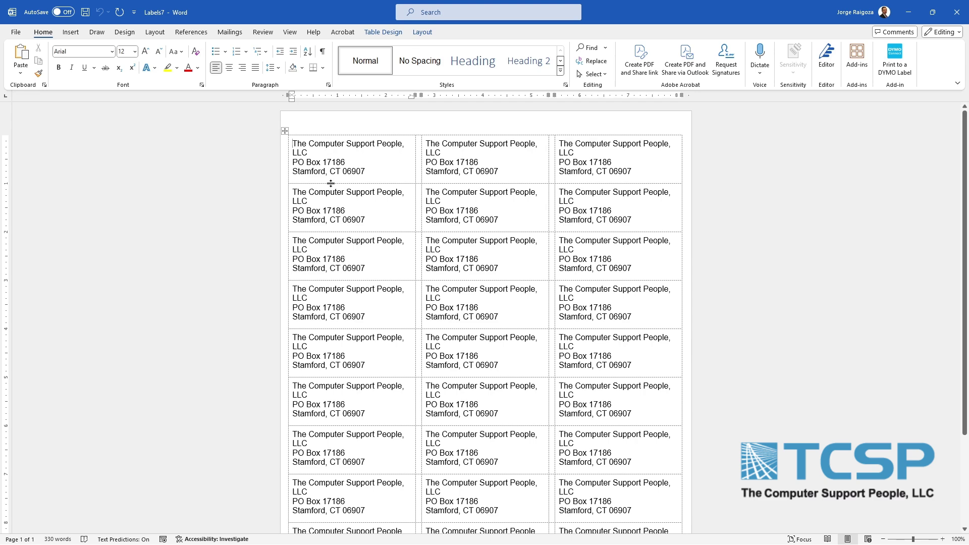
{"action": "scroll", "coordinate": [325, 337], "scroll_direction": "down", "scroll_amount": 3}
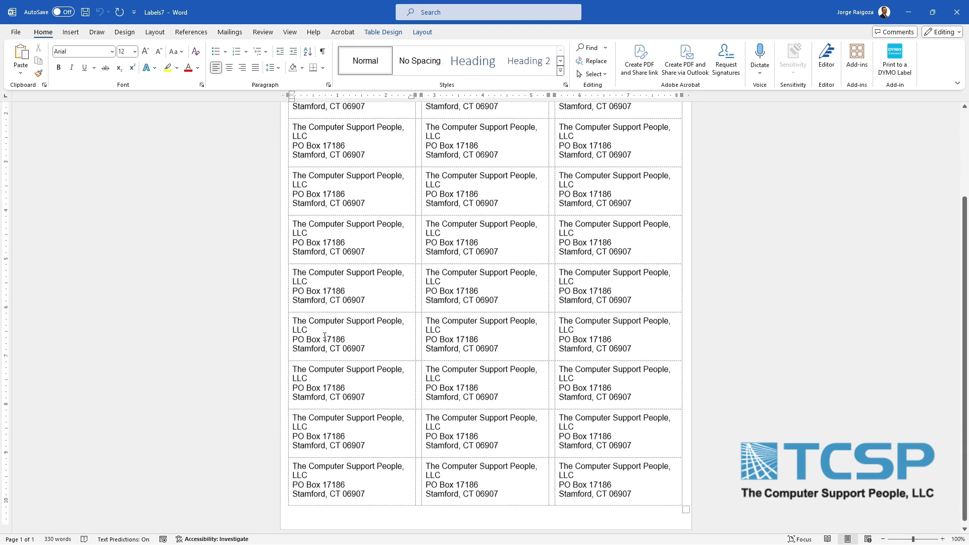
{"action": "scroll", "coordinate": [325, 336], "scroll_direction": "up", "scroll_amount": 3}
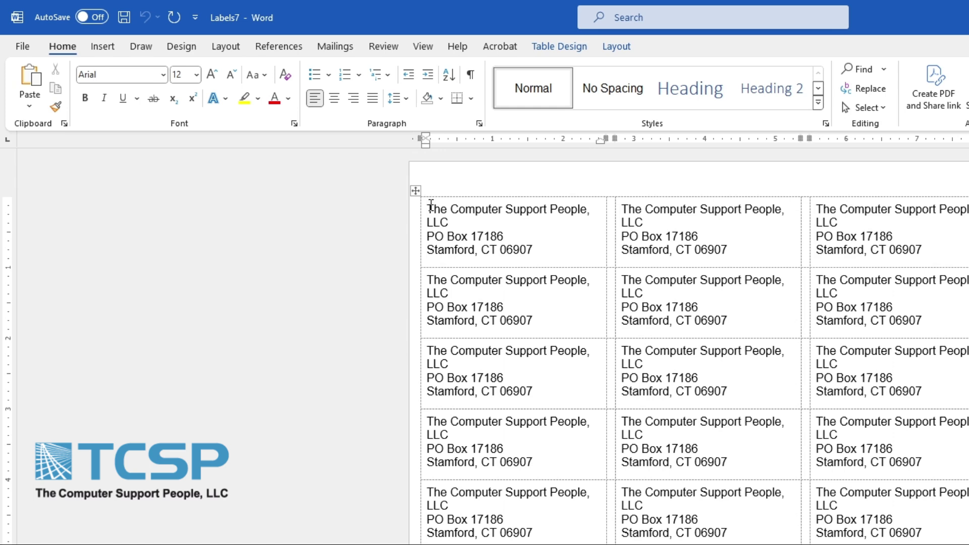
- Select the whole label table in Labels7 so every address is highlighted
{"action": "left_click_drag", "start_coordinate": [431, 205], "coordinate": [459, 222]}
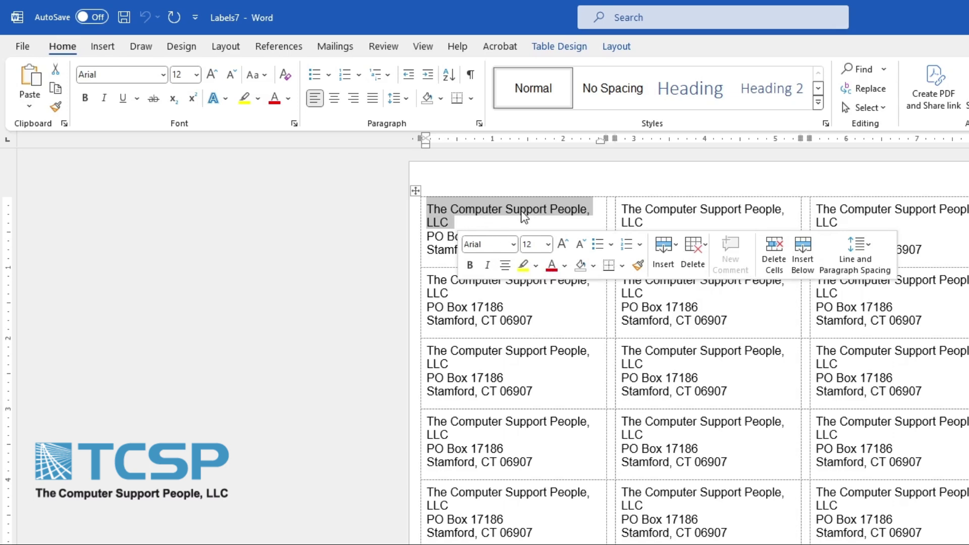
{"action": "left_click", "coordinate": [450, 223]}
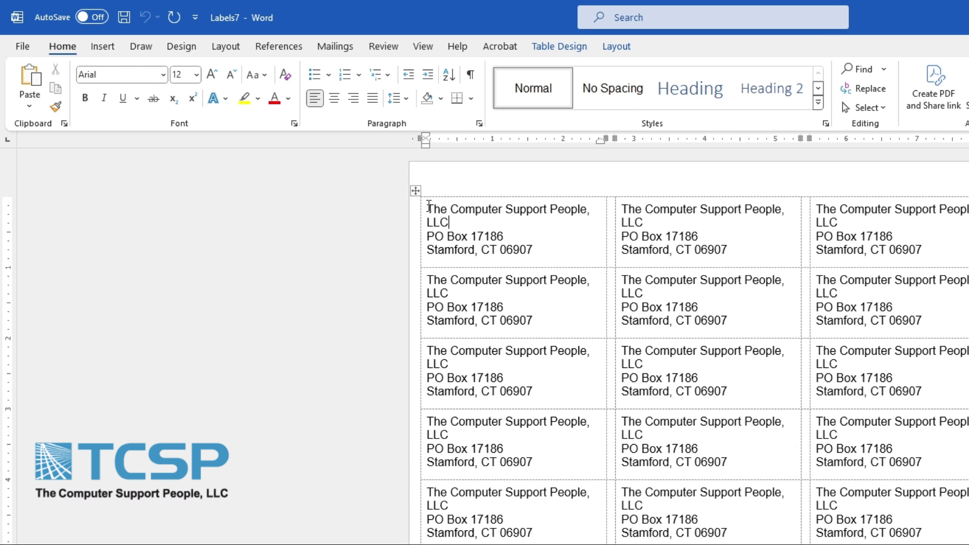
{"action": "left_click_drag", "start_coordinate": [428, 208], "coordinate": [470, 247]}
{"action": "left_click", "coordinate": [468, 238]}
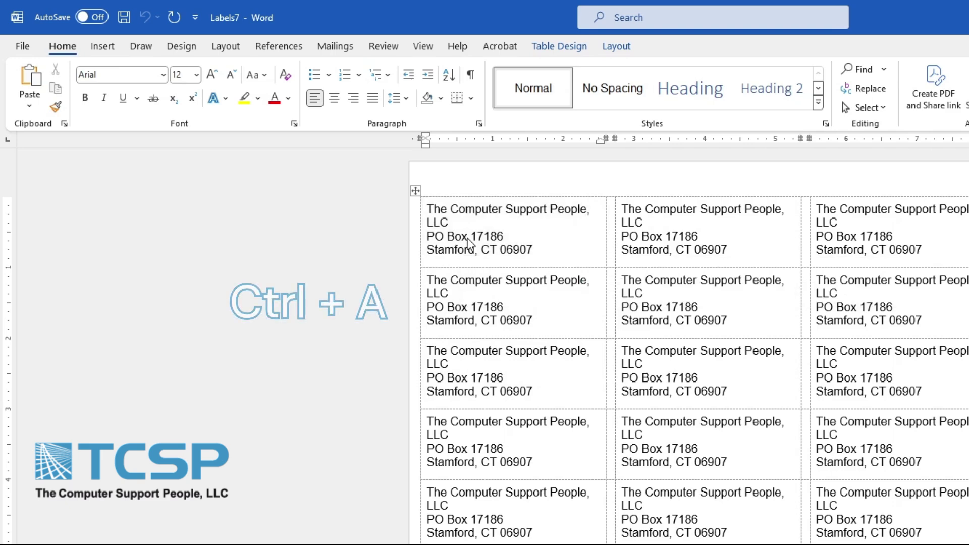
{"action": "key", "text": "ctrl+a"}
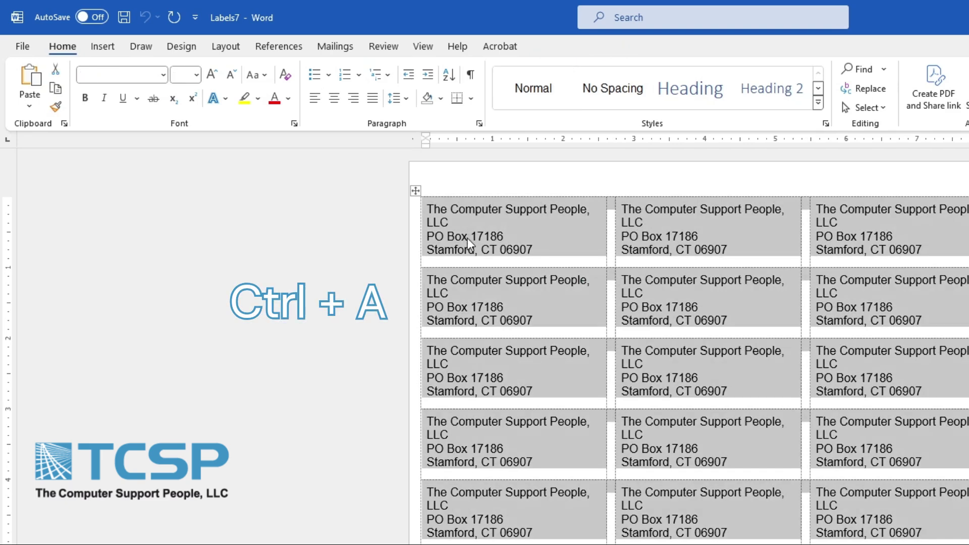
{"action": "left_click", "coordinate": [413, 192]}
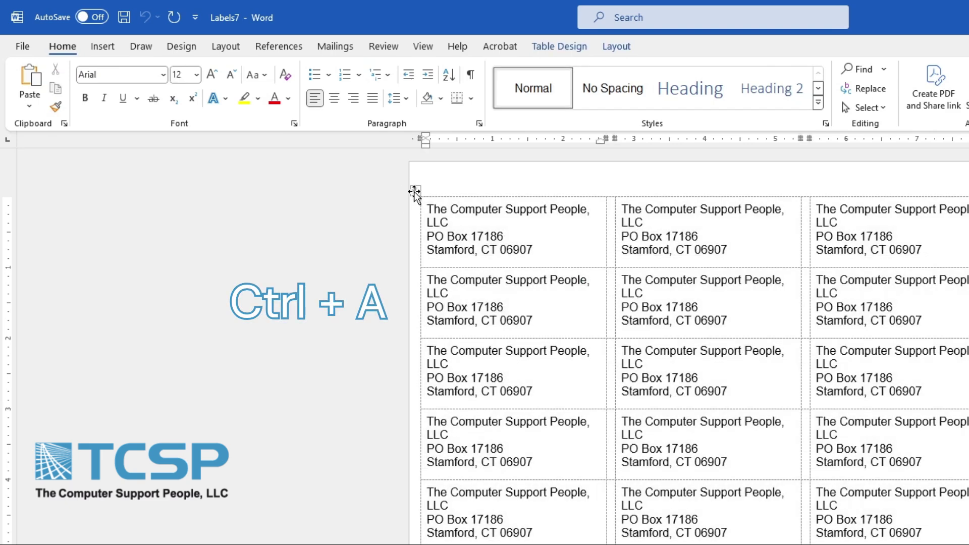
{"action": "left_click", "coordinate": [414, 192]}
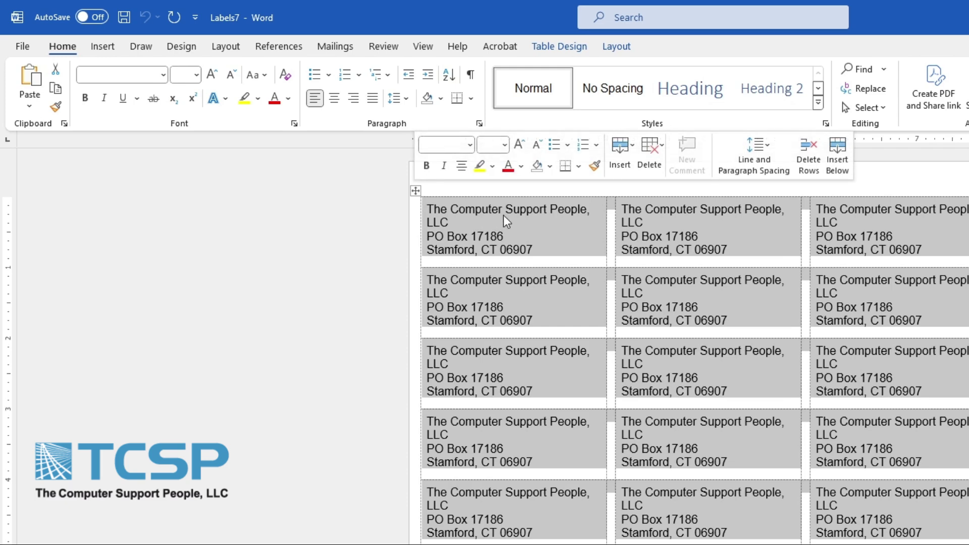
- Format all label text as Arial, 11 pt
{"action": "left_click", "coordinate": [197, 75]}
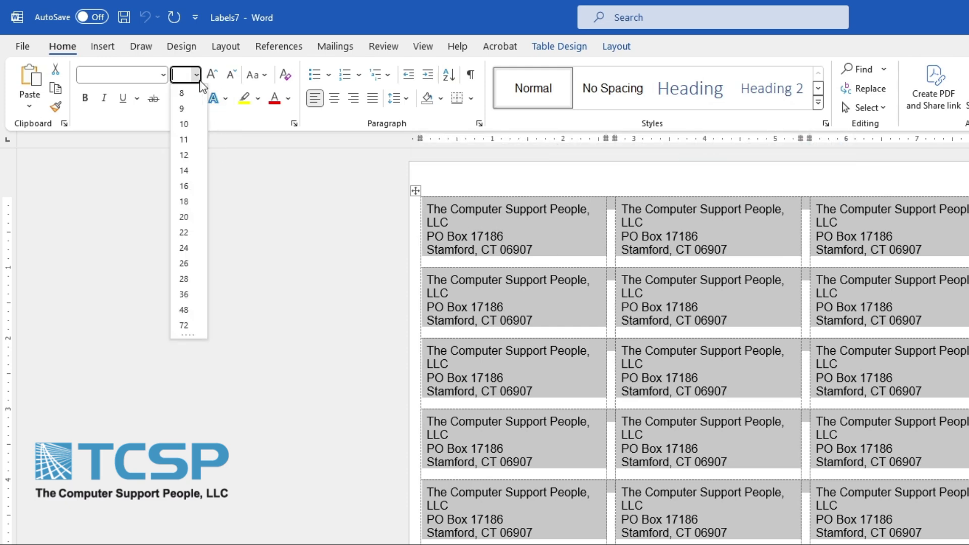
{"action": "left_click", "coordinate": [163, 77]}
{"action": "left_click", "coordinate": [162, 77]}
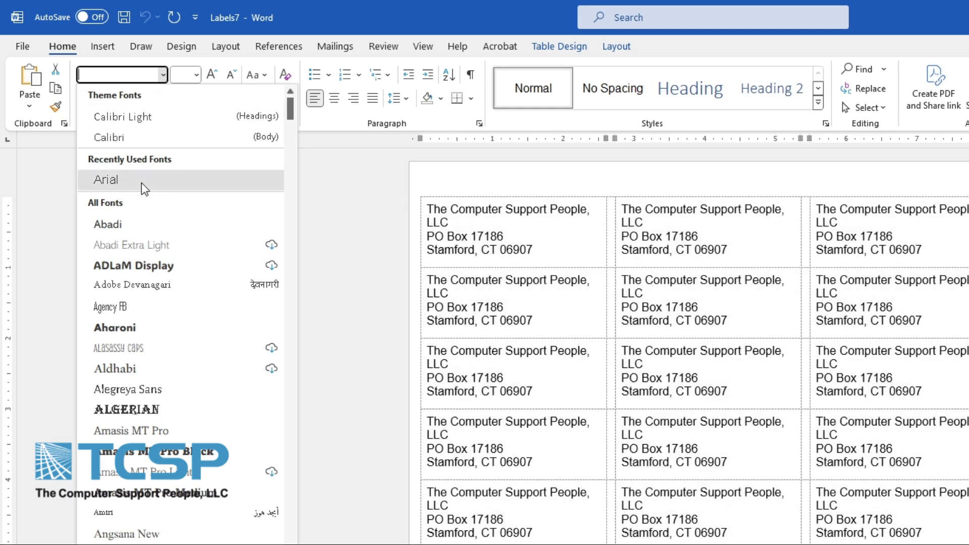
{"action": "left_click", "coordinate": [141, 182]}
{"action": "left_click", "coordinate": [196, 76]}
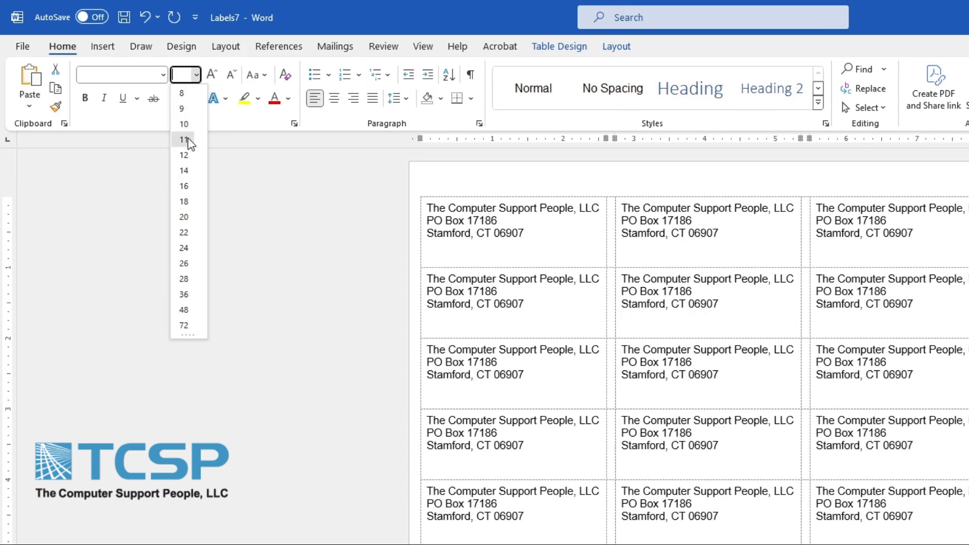
{"action": "left_click", "coordinate": [188, 140]}
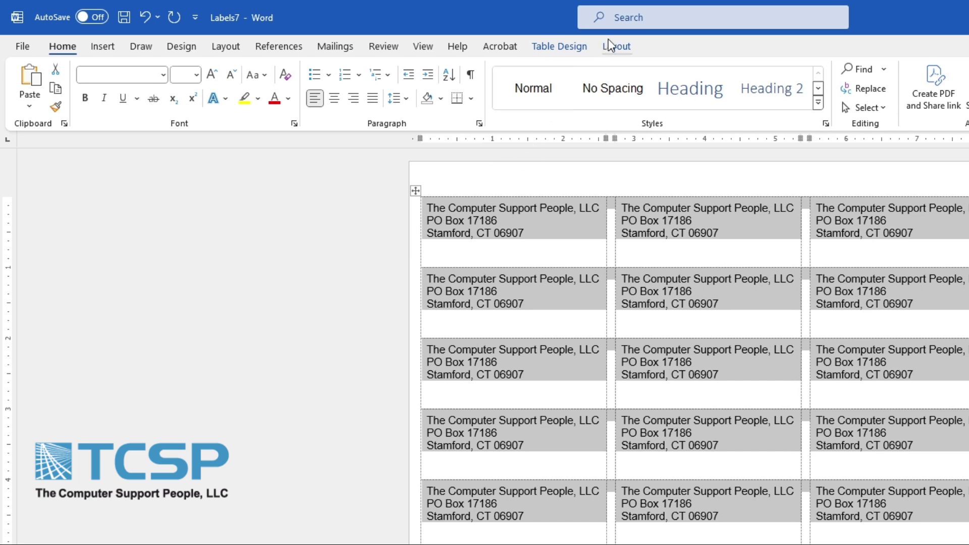
- Apply Align Center from the table Layout tools so each address is centered both ways
{"action": "left_click", "coordinate": [615, 50]}
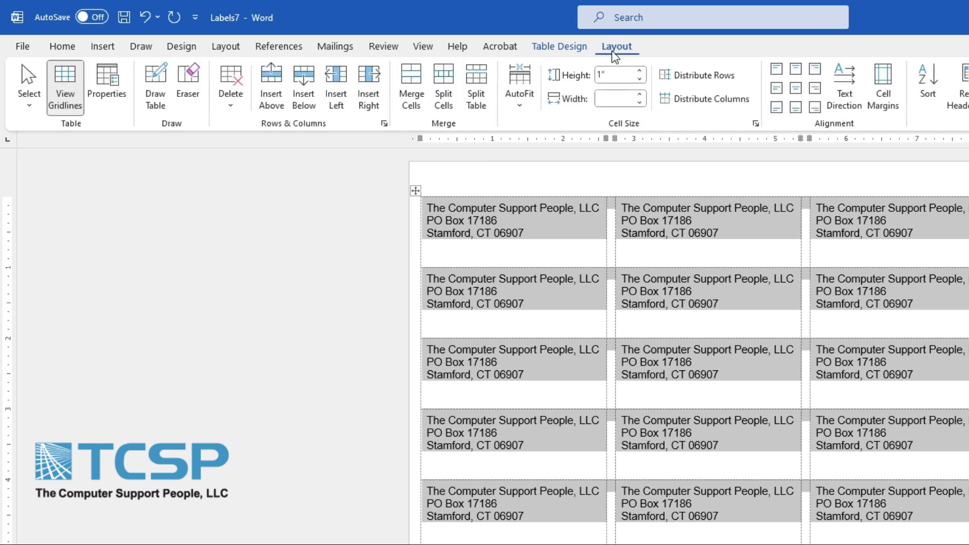
{"action": "left_click", "coordinate": [798, 91]}
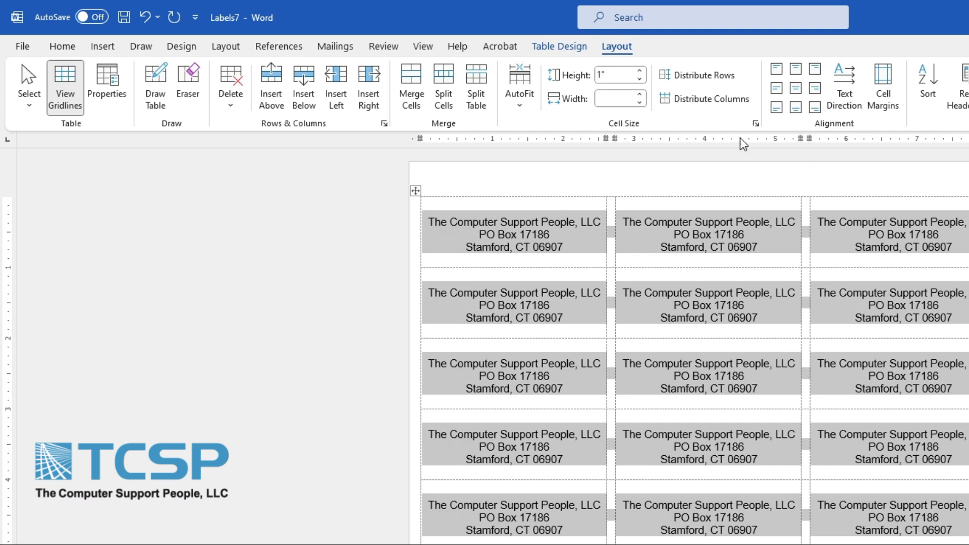
{"action": "left_click", "coordinate": [591, 258]}
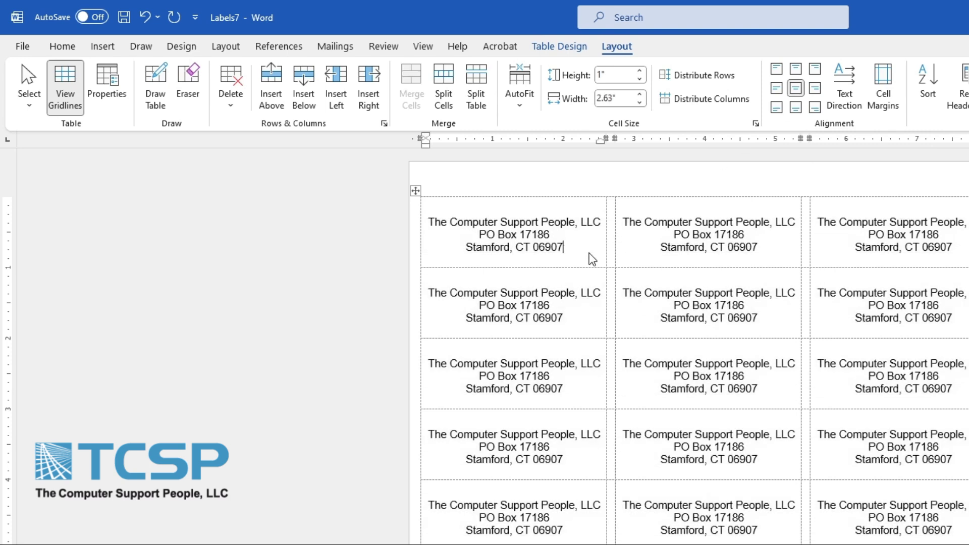